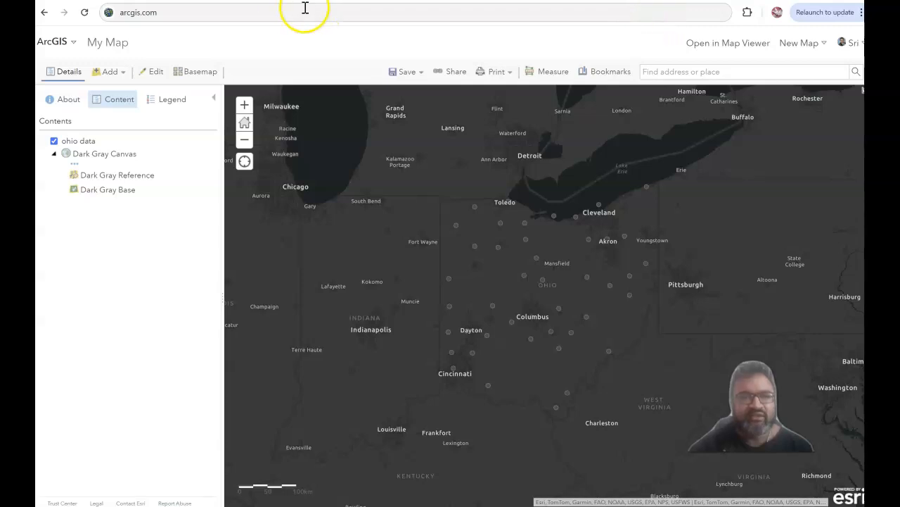
# Go to the arcgis.com home page of the ArcGIS Online public account.
pyautogui.click(269, 12)
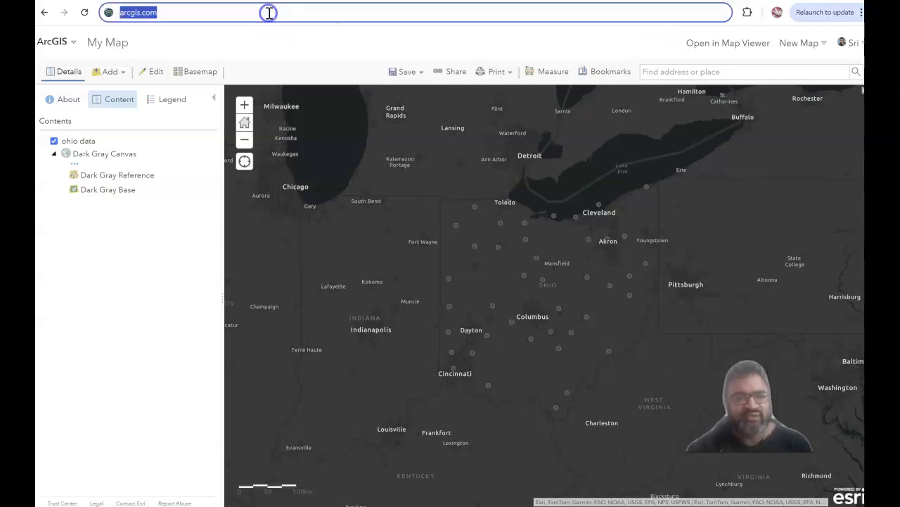
pyautogui.write('a')
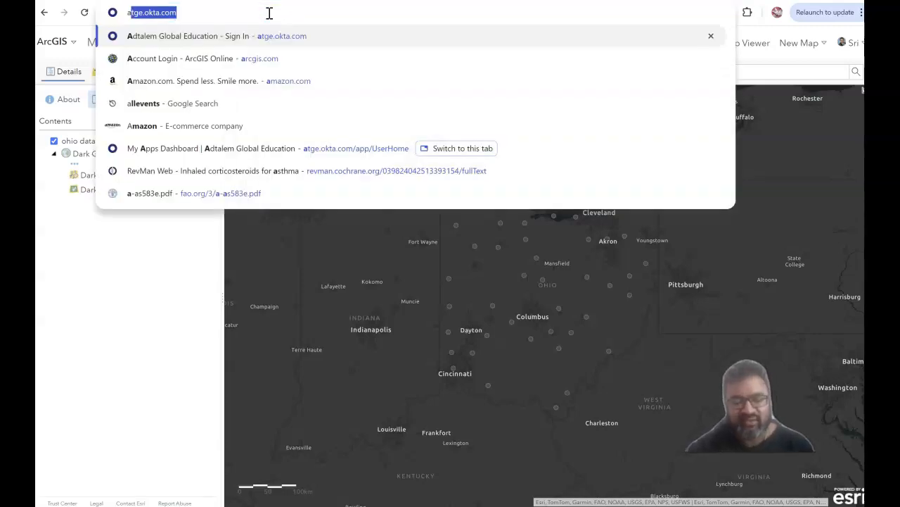
pyautogui.write('rcgi')
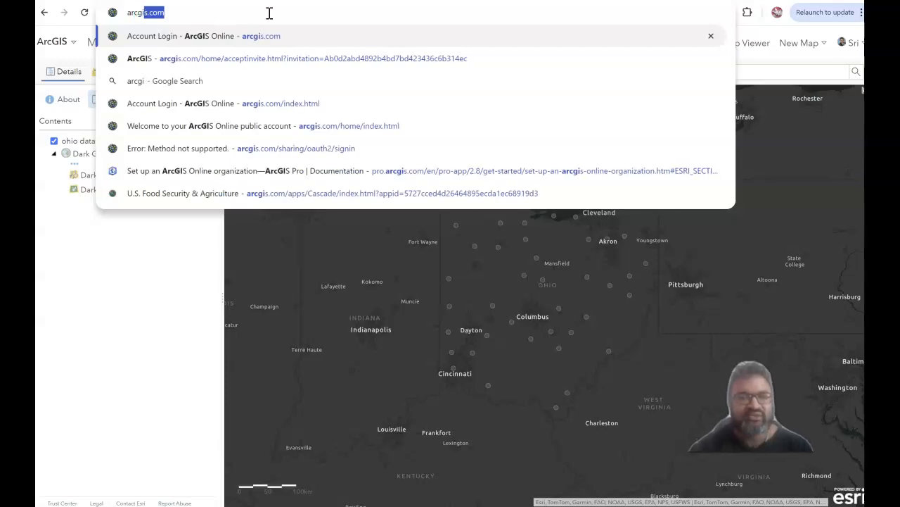
pyautogui.click(259, 40)
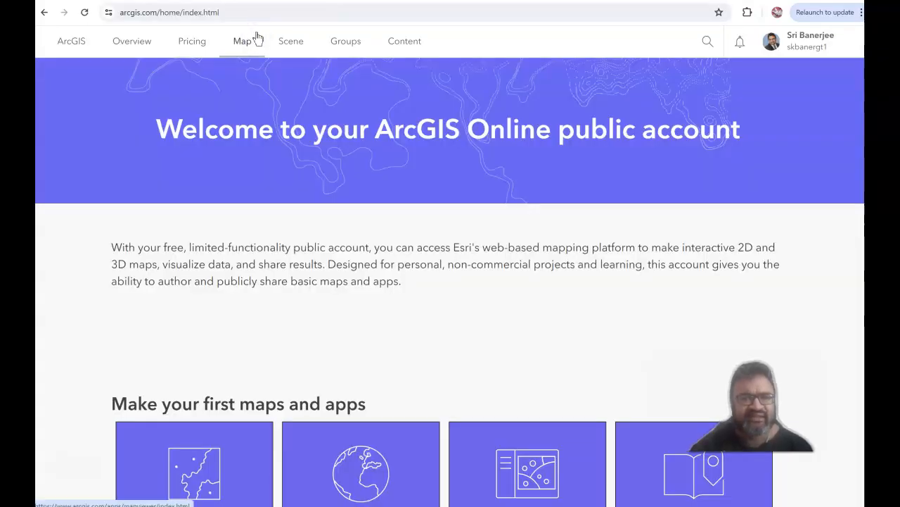
# Start a new untitled map and switch it to Map Viewer Classic.
pyautogui.click(244, 42)
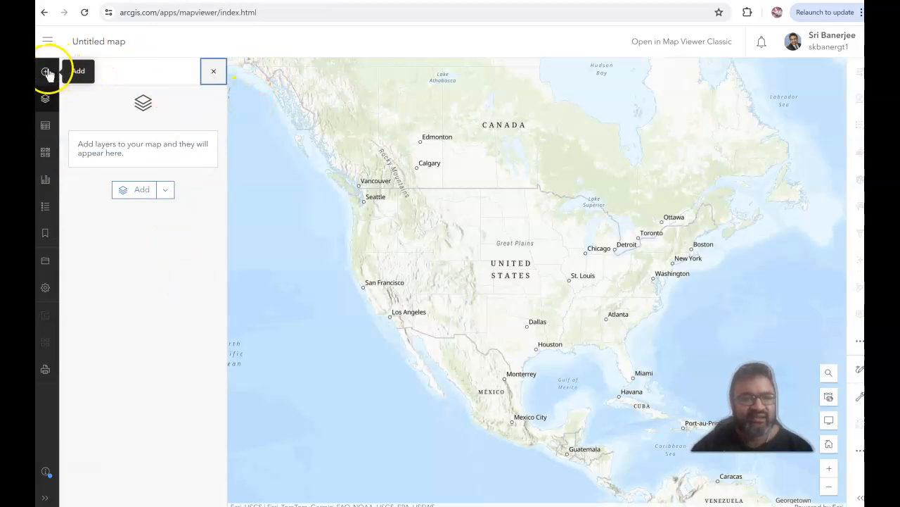
pyautogui.click(45, 72)
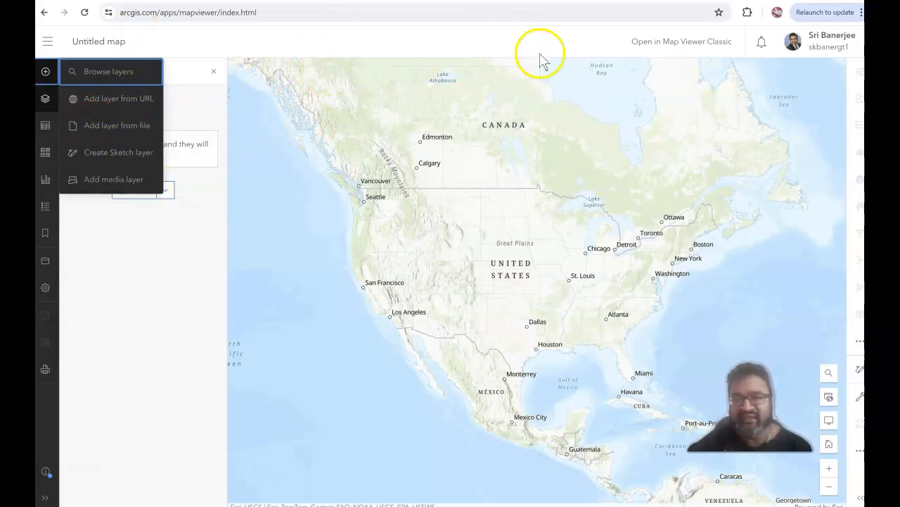
pyautogui.click(495, 45)
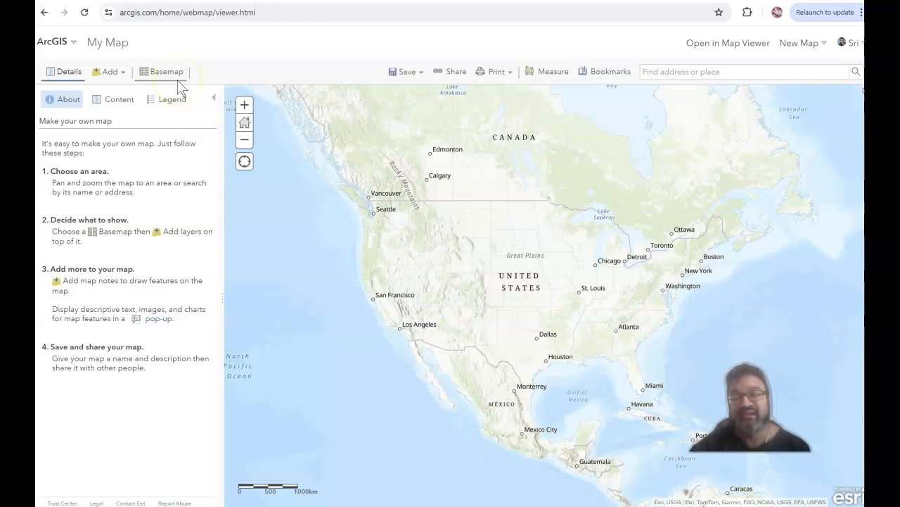
# Import the CSV file "ohio data" from the Downloads folder into the map as a layer from file.
pyautogui.click(128, 75)
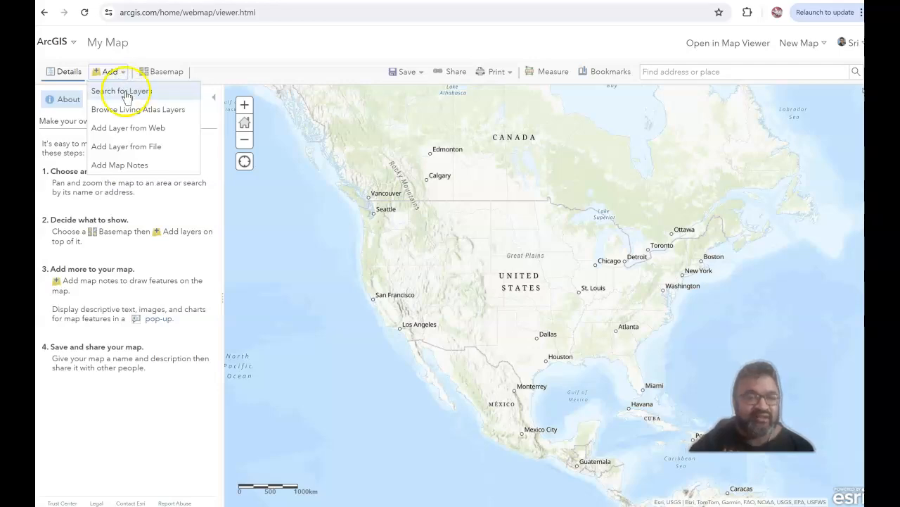
pyautogui.click(116, 152)
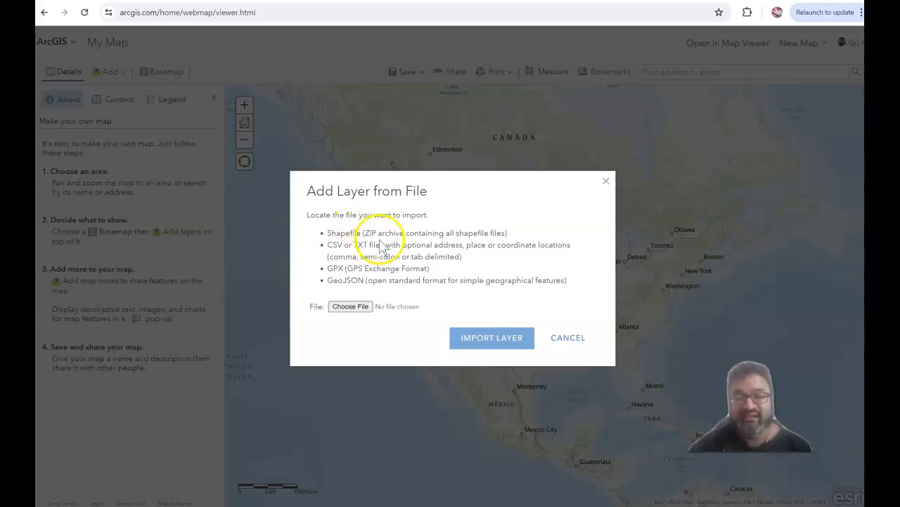
pyautogui.click(356, 309)
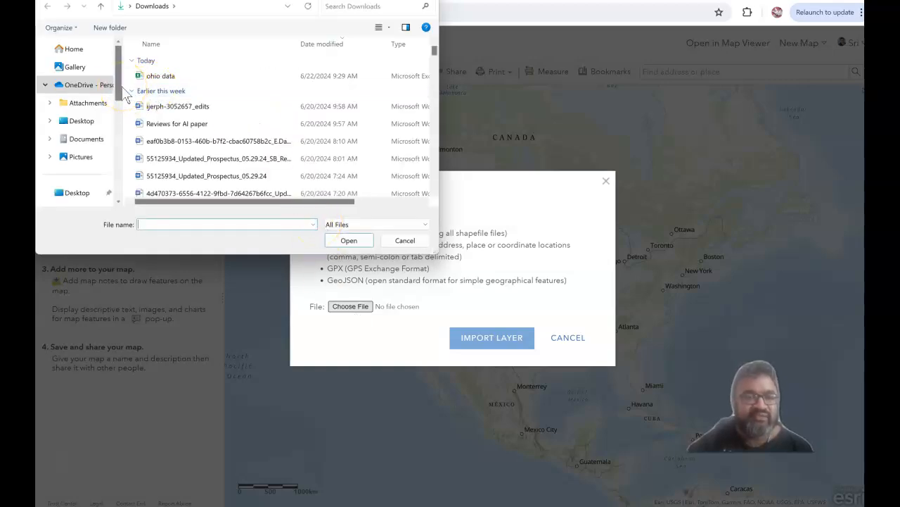
pyautogui.click(174, 76)
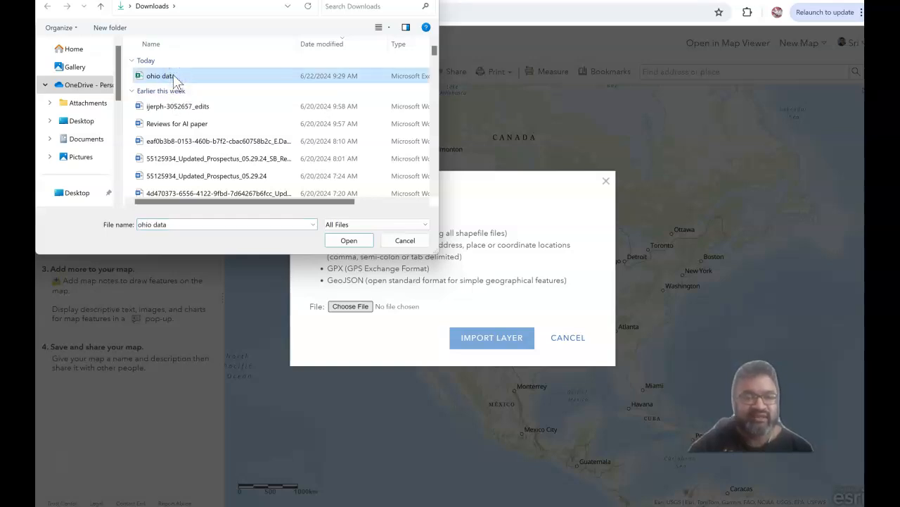
pyautogui.moveTo(279, 204); pyautogui.dragTo(345, 202)
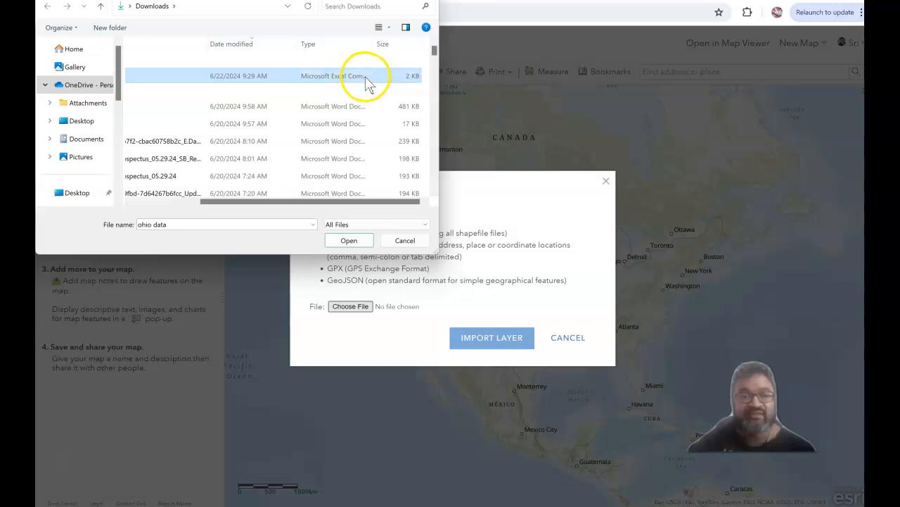
pyautogui.moveTo(335, 204); pyautogui.dragTo(225, 218)
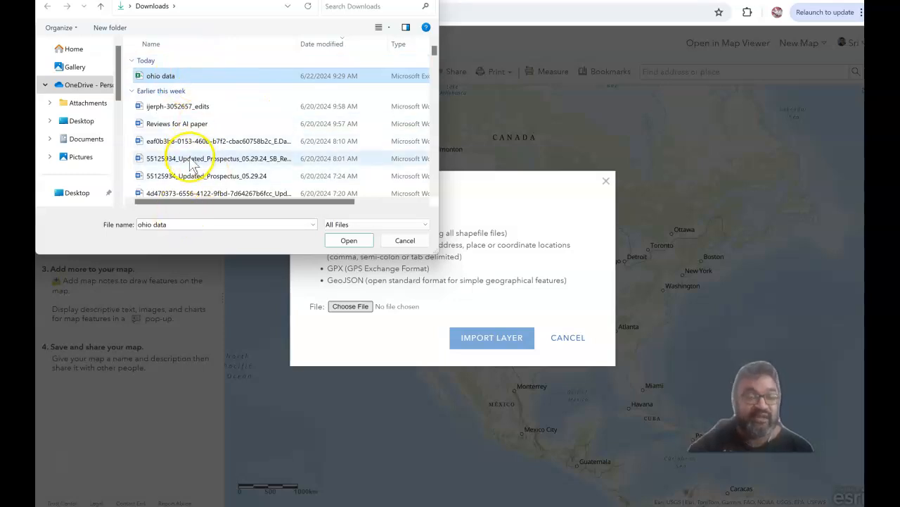
pyautogui.moveTo(199, 207); pyautogui.dragTo(332, 201)
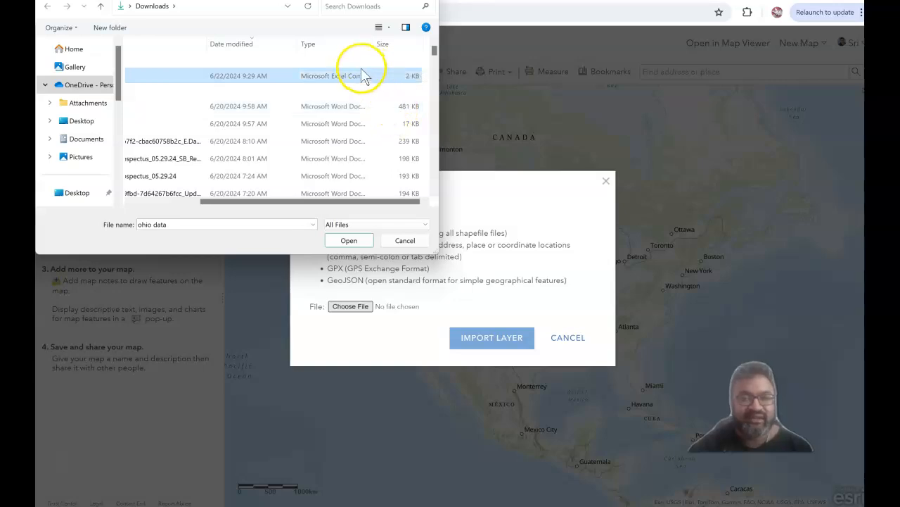
pyautogui.click(349, 239)
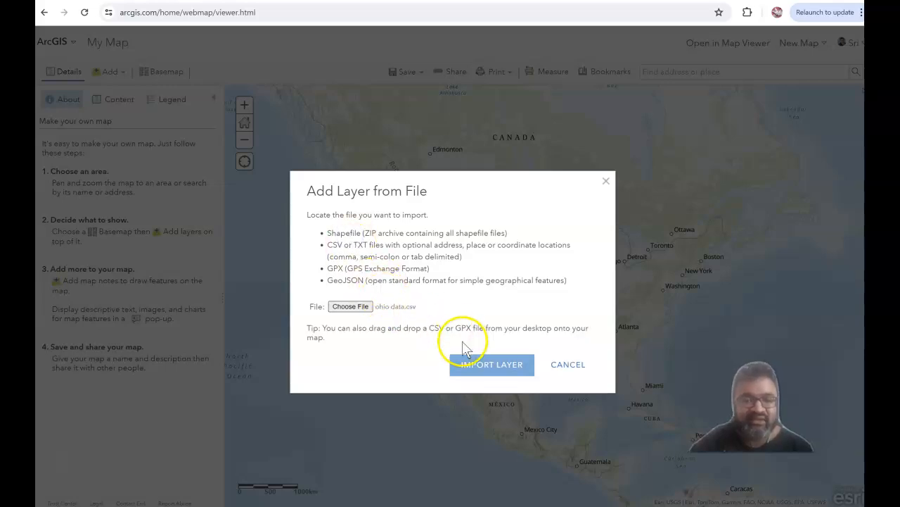
pyautogui.click(461, 365)
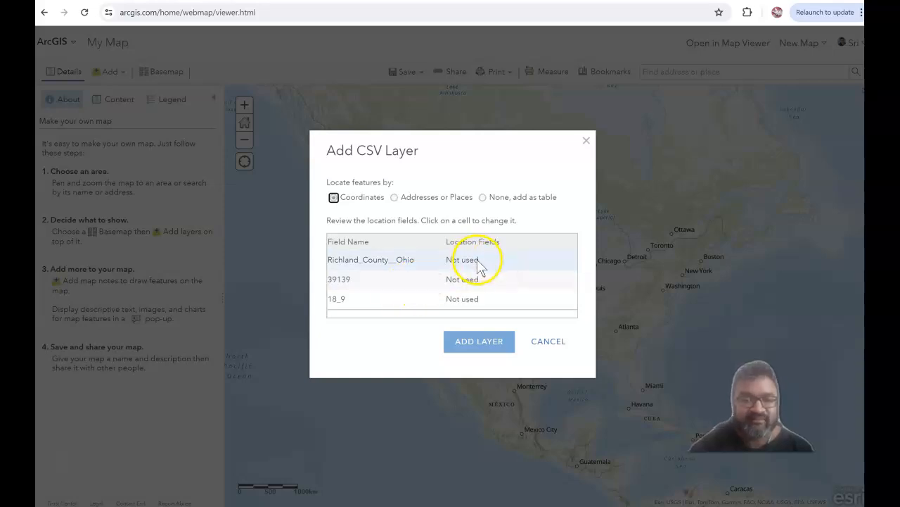
pyautogui.click(478, 261)
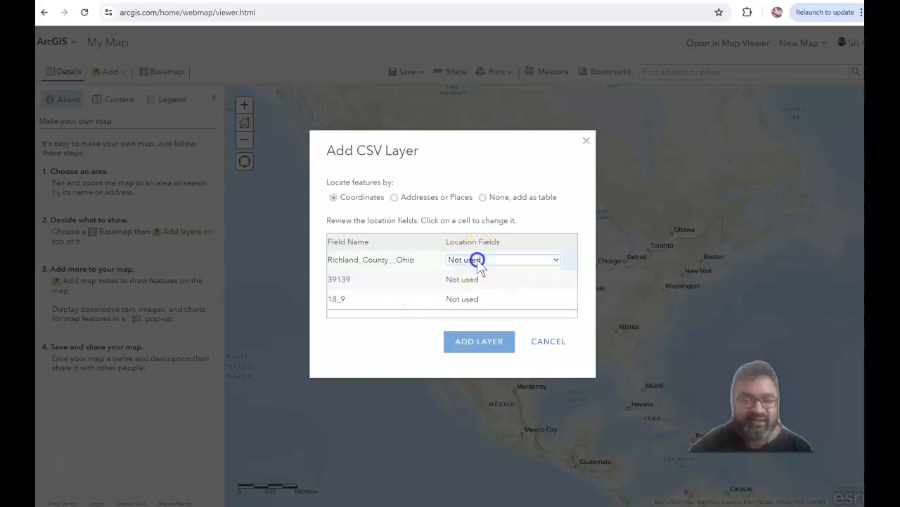
pyautogui.click(557, 260)
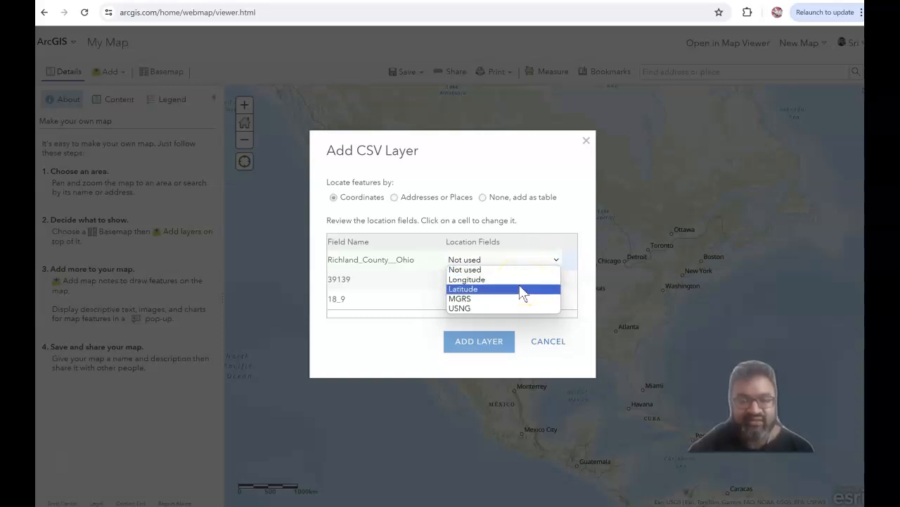
pyautogui.press('Up')
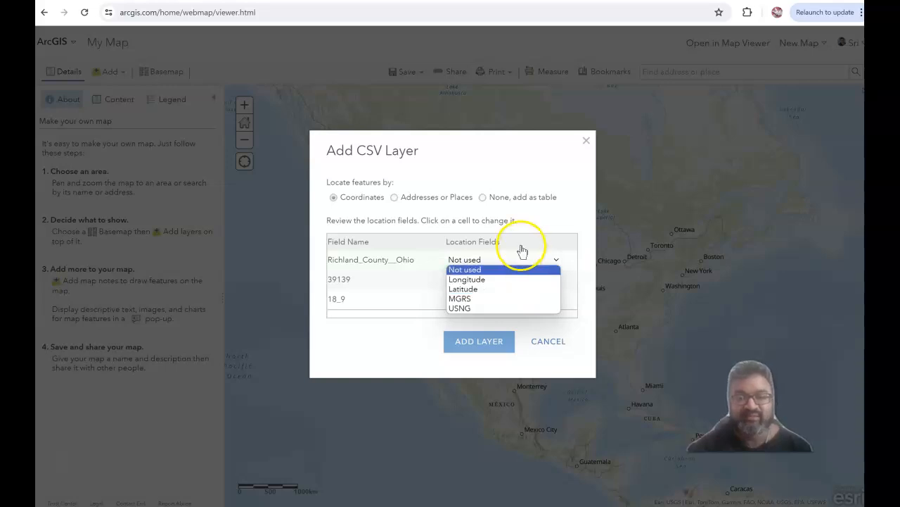
pyautogui.click(535, 224)
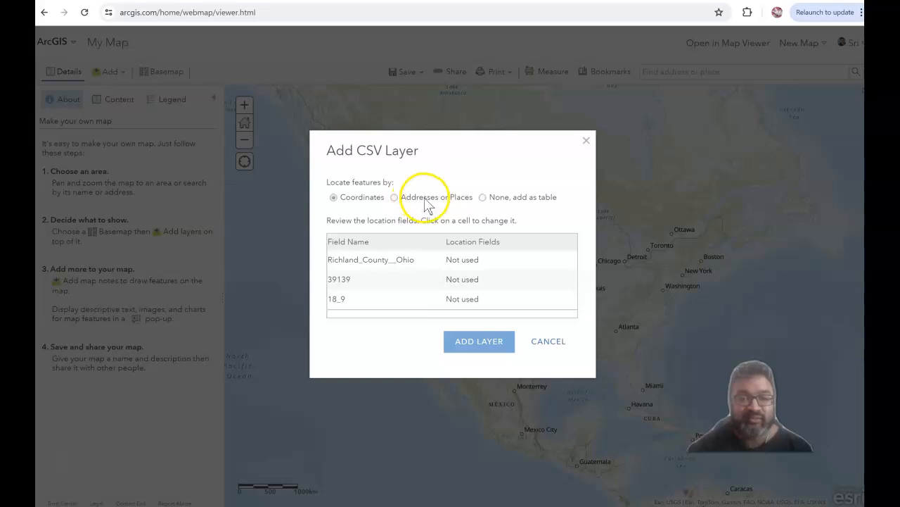
# Locate the features by addresses or places in the United States and assign County to the Richland_County__Ohio field.
pyautogui.click(394, 197)
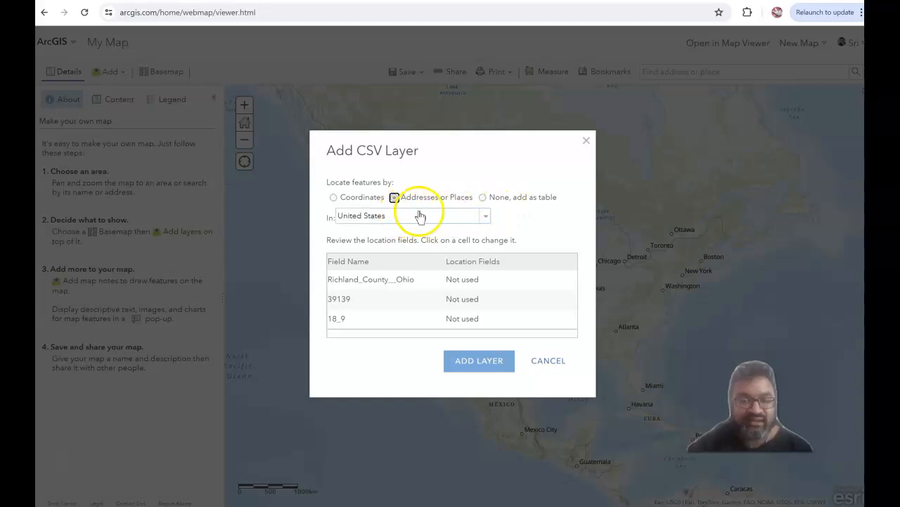
pyautogui.click(487, 216)
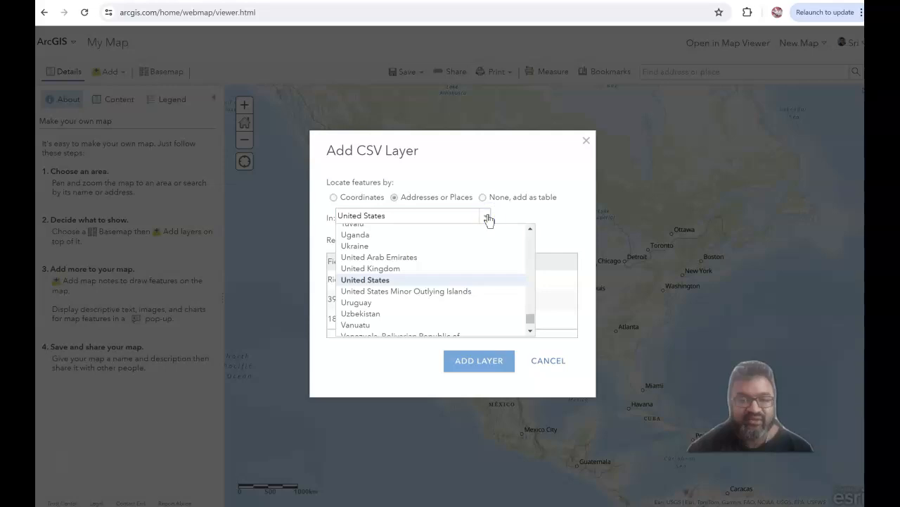
pyautogui.click(488, 217)
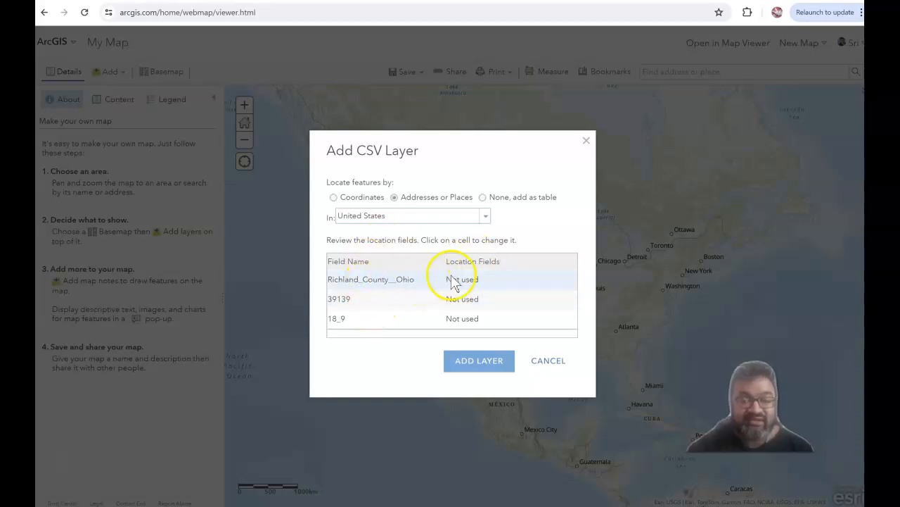
pyautogui.click(483, 279)
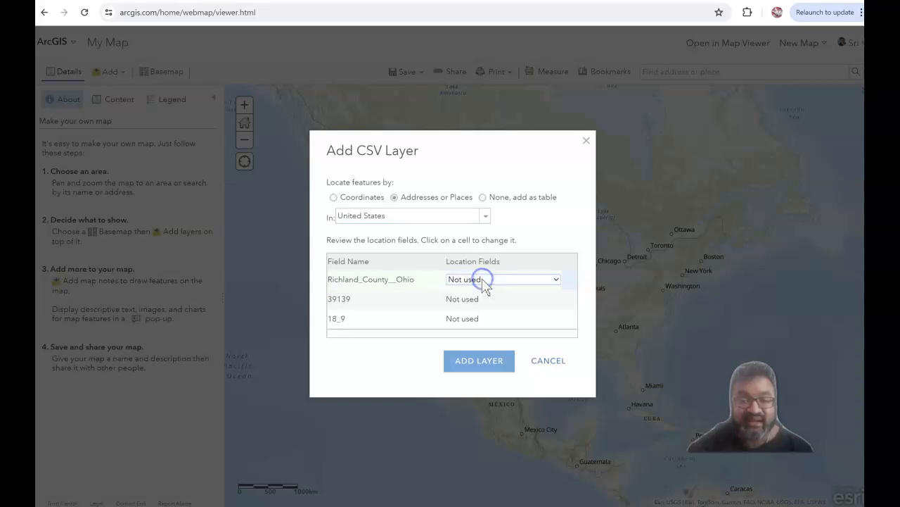
pyautogui.click(557, 281)
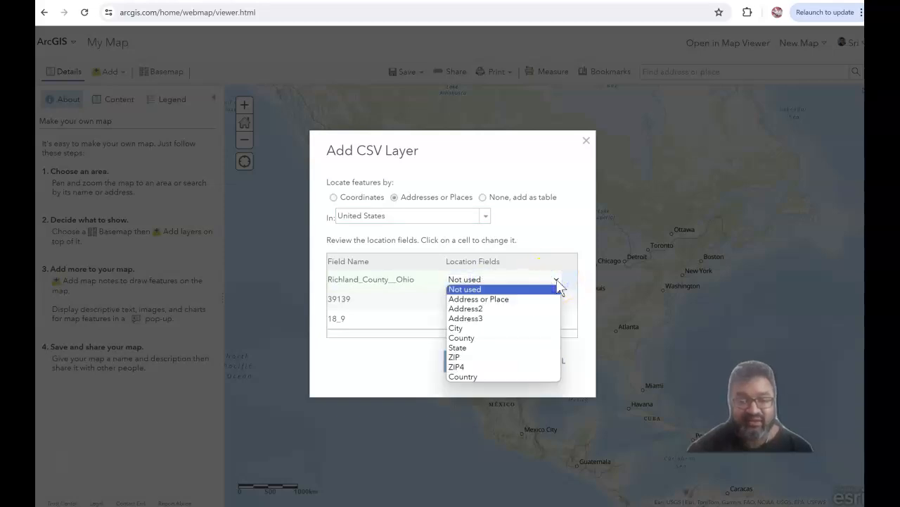
pyautogui.click(541, 338)
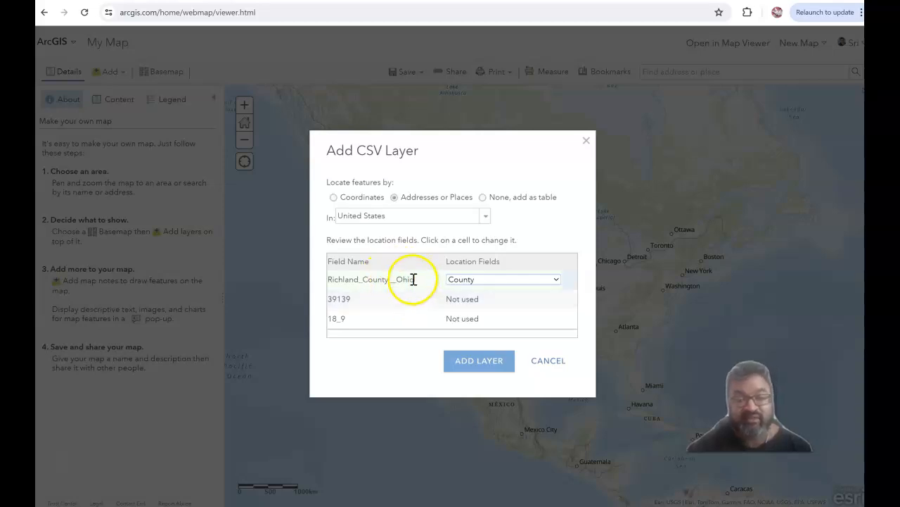
# Assign ZIP to the 39139 field and add the CSV layer to the map.
pyautogui.click(481, 300)
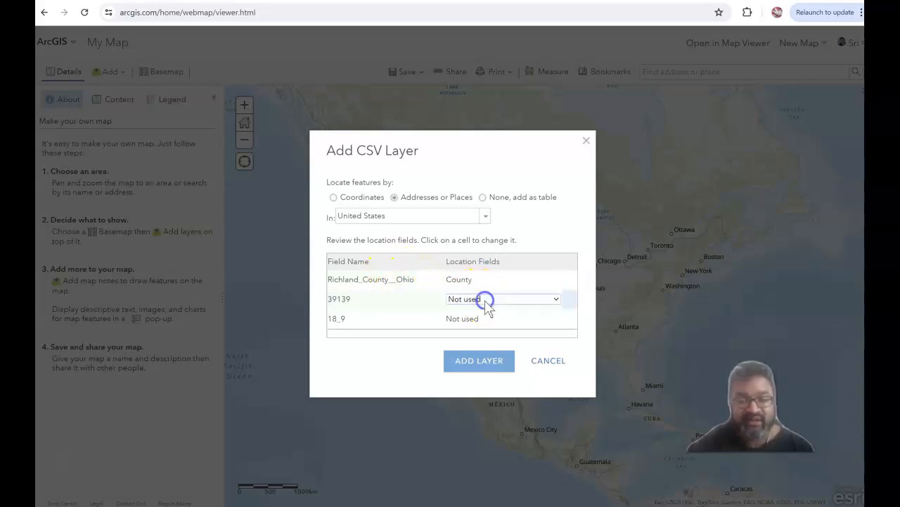
pyautogui.click(560, 302)
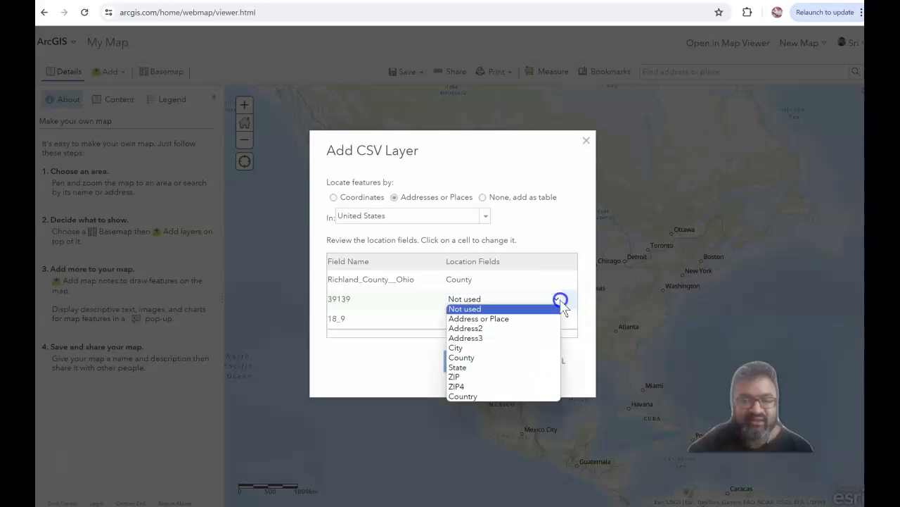
pyautogui.click(536, 377)
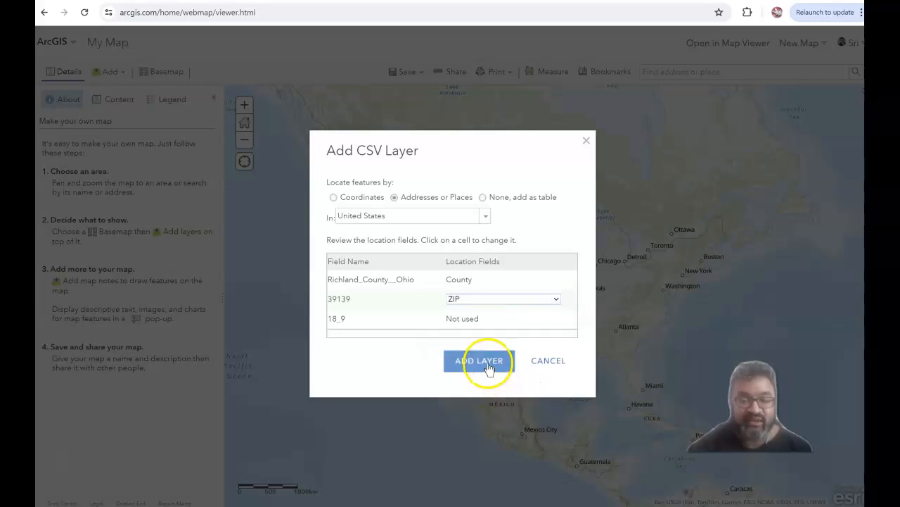
pyautogui.click(494, 320)
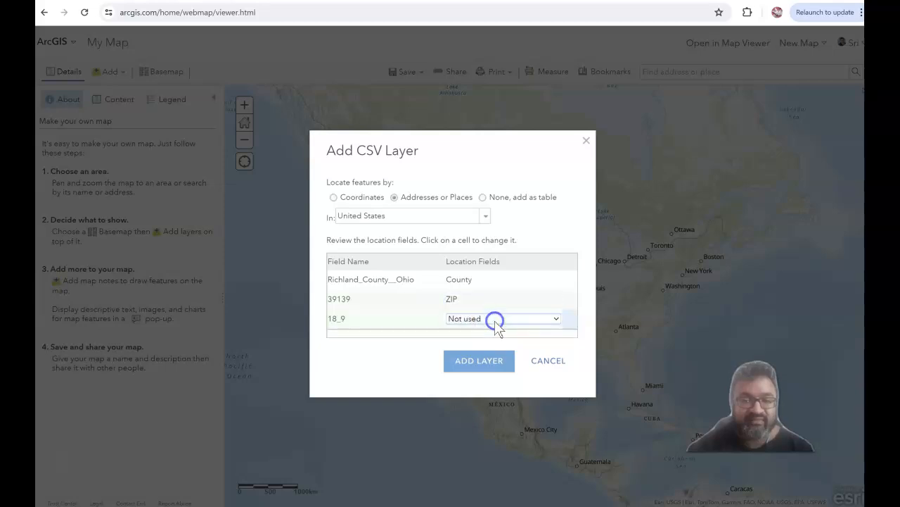
pyautogui.click(557, 318)
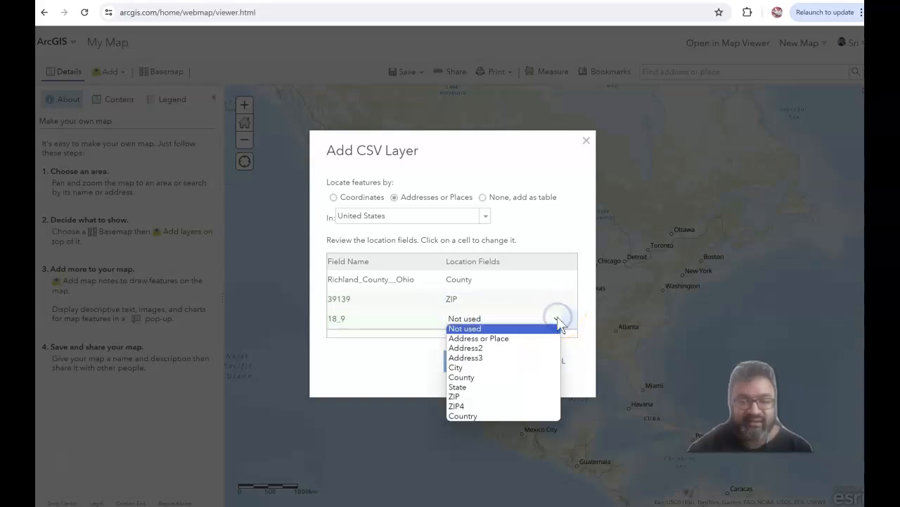
pyautogui.click(584, 280)
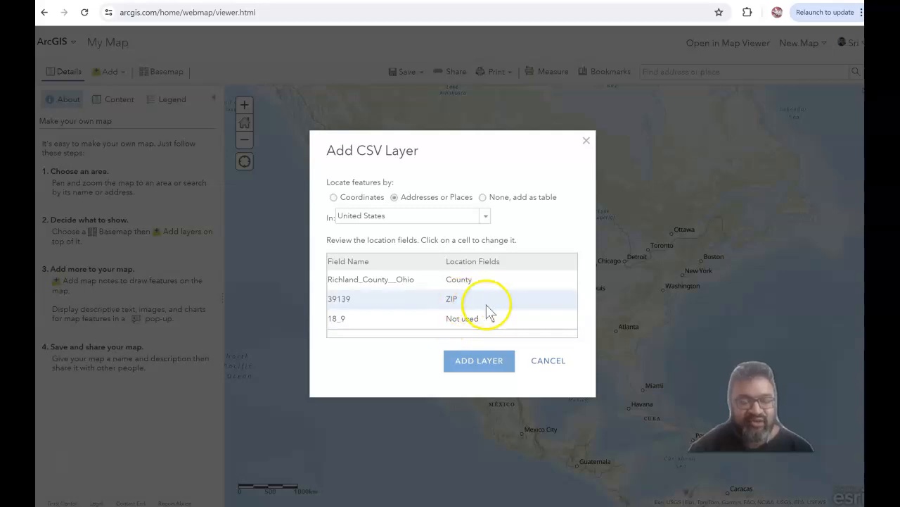
pyautogui.click(470, 364)
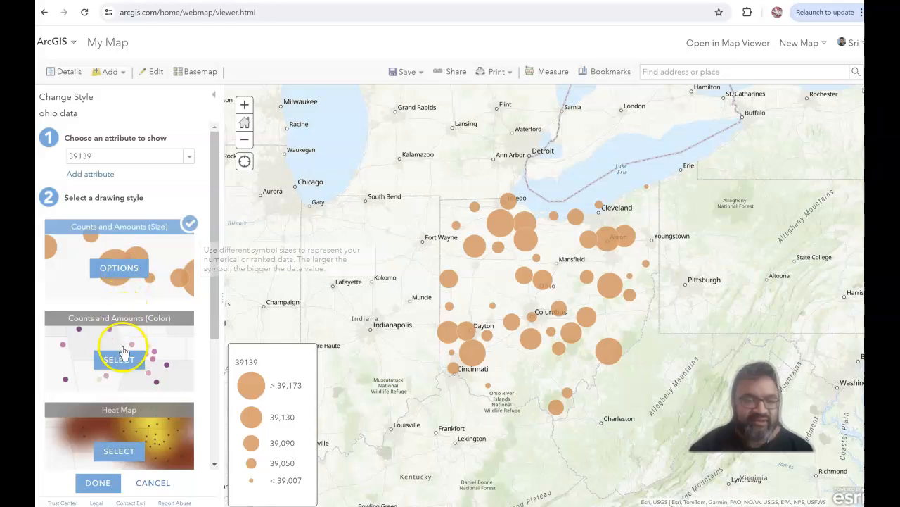
# Draw the ohio data layer as a heat map based on the 39139 attribute.
pyautogui.click(202, 270)
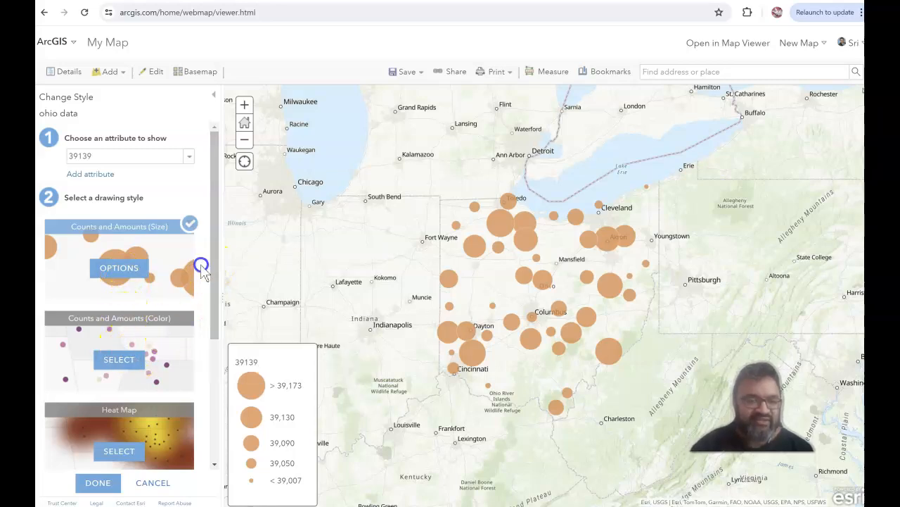
pyautogui.moveTo(199, 291)
pyautogui.mouseDown()
pyautogui.moveTo(215, 292)
pyautogui.moveTo(211, 318)
pyautogui.mouseUp()
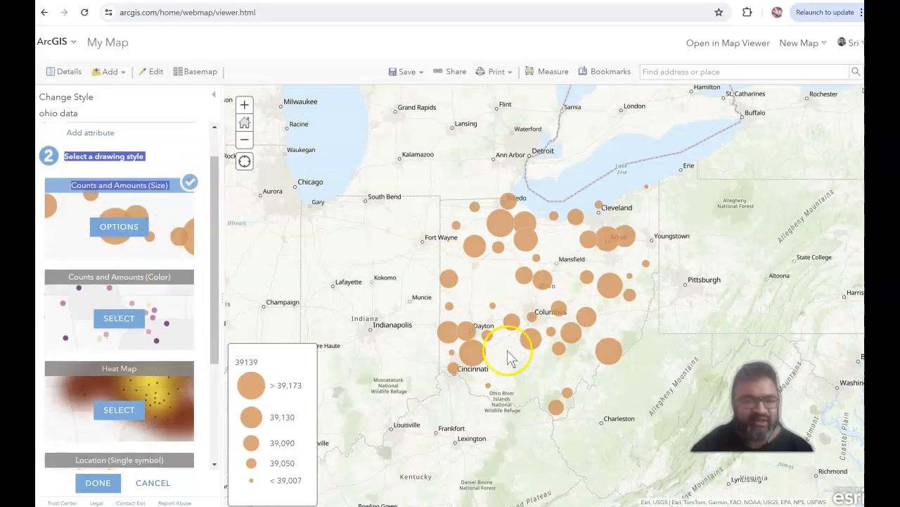
pyautogui.click(119, 411)
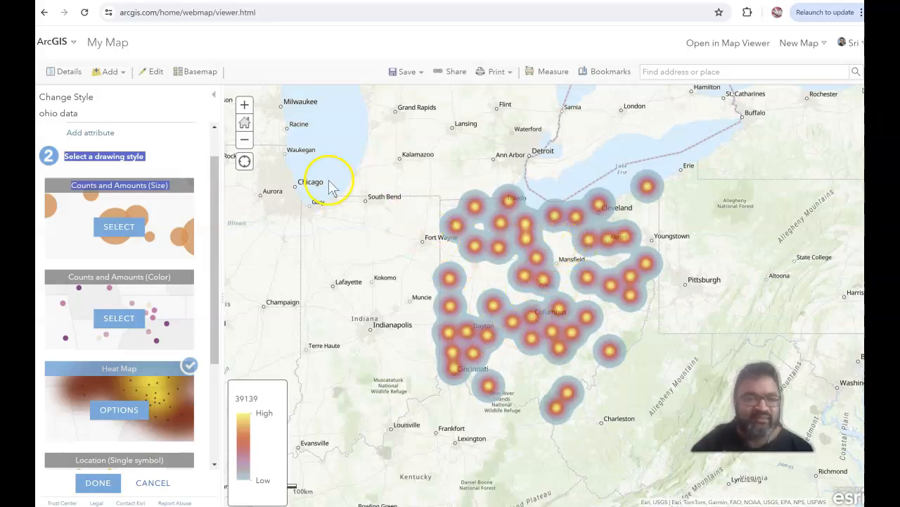
pyautogui.moveTo(216, 246); pyautogui.dragTo(214, 204)
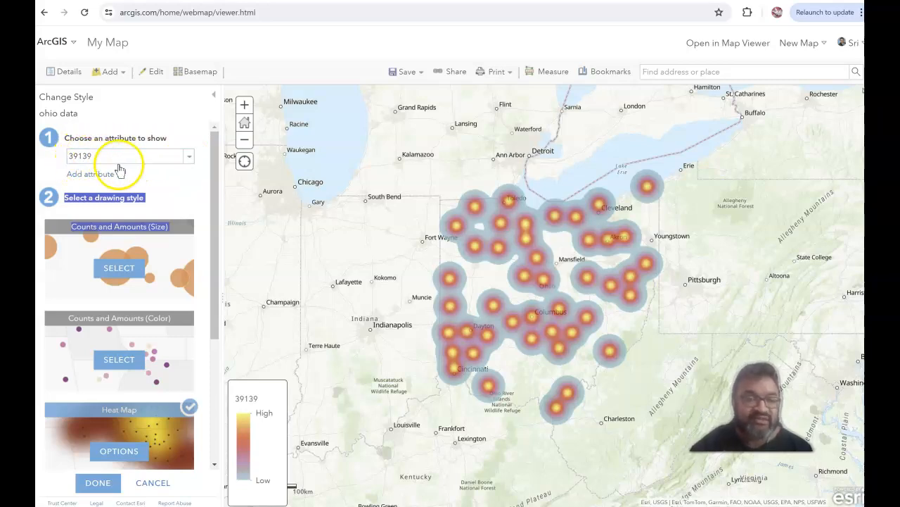
# Style the ohio data layer by the 18.9 attribute with the Location (Single symbol) drawing style.
pyautogui.click(190, 159)
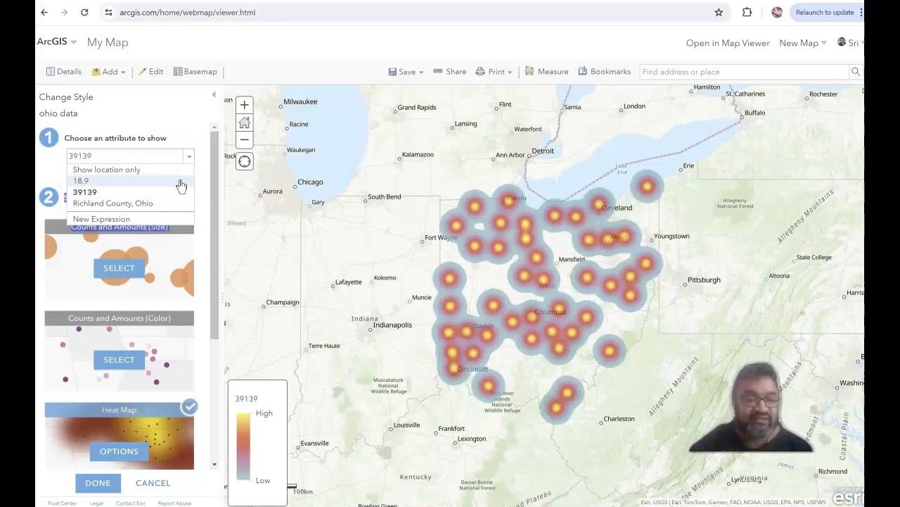
pyautogui.click(180, 182)
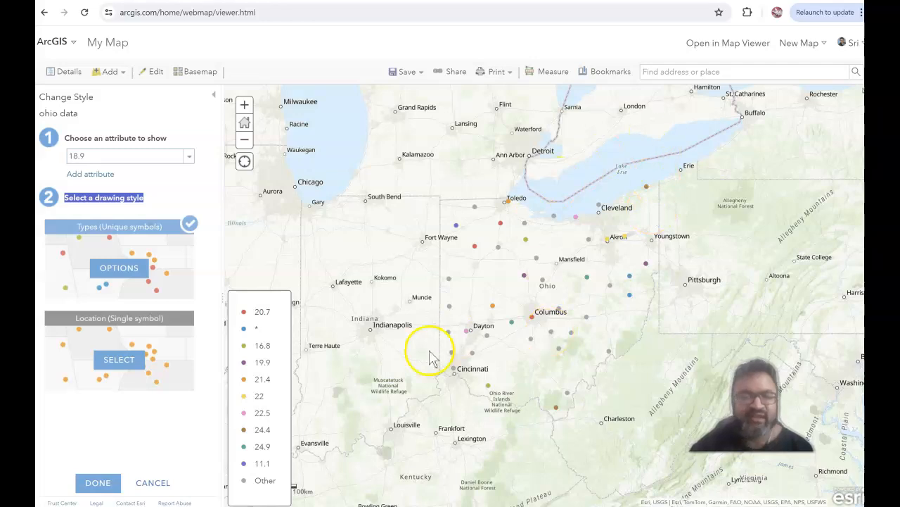
pyautogui.click(119, 361)
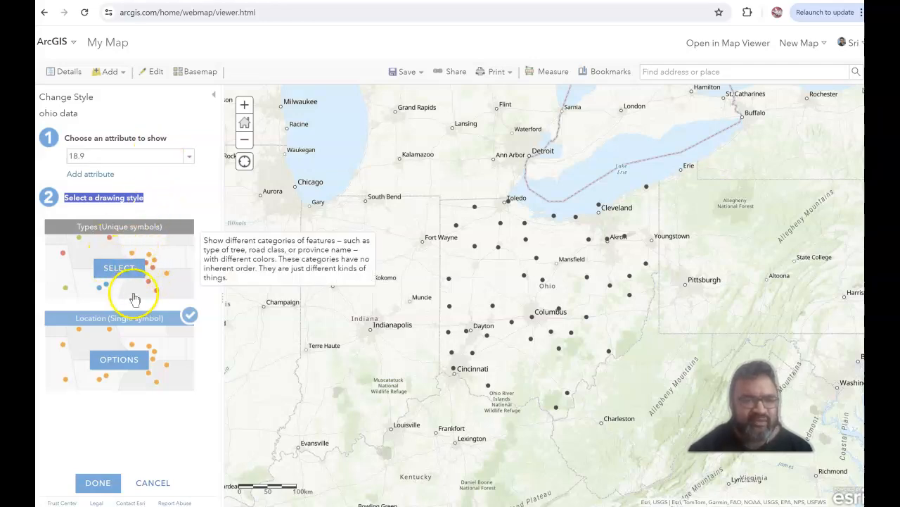
pyautogui.click(188, 155)
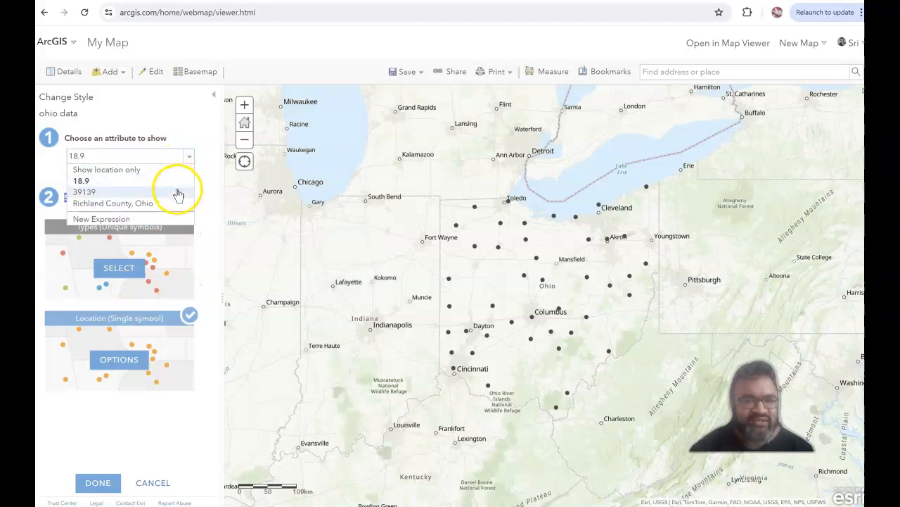
pyautogui.click(180, 136)
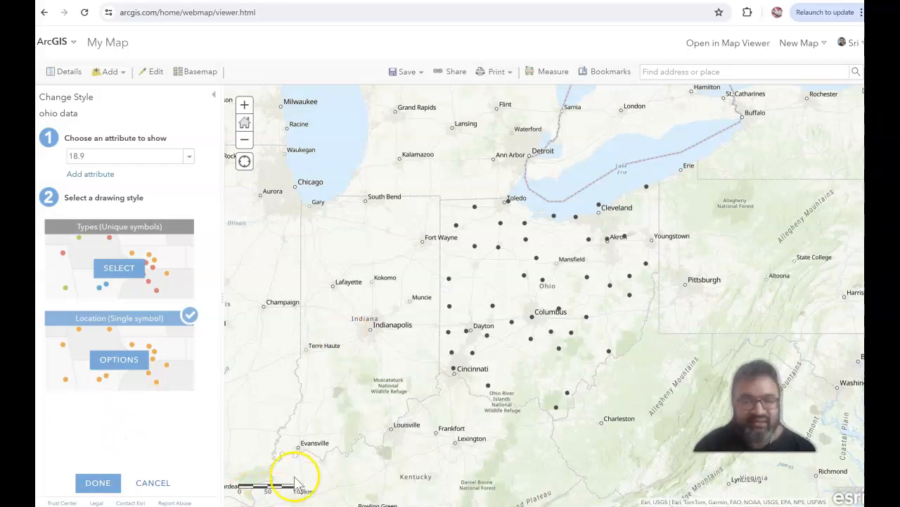
# Collapse the Change Style pane to widen the map and start an address or place search.
pyautogui.click(210, 98)
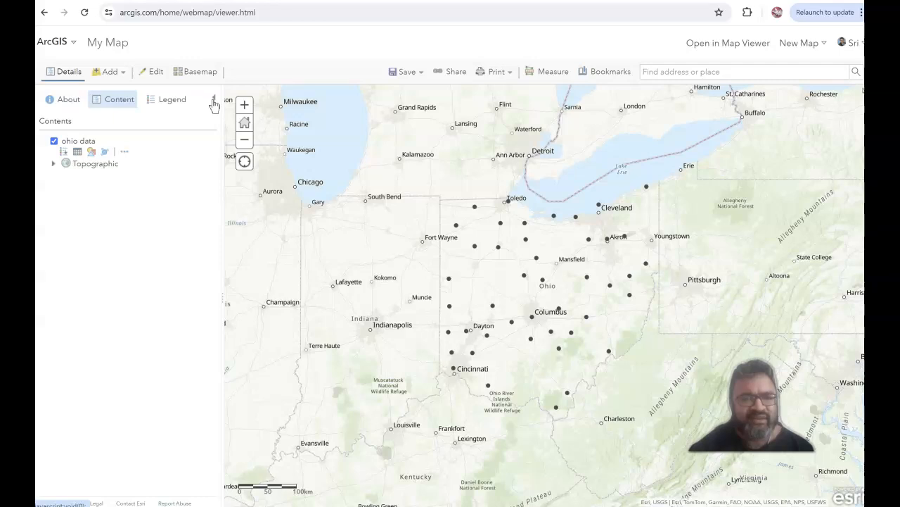
pyautogui.click(214, 101)
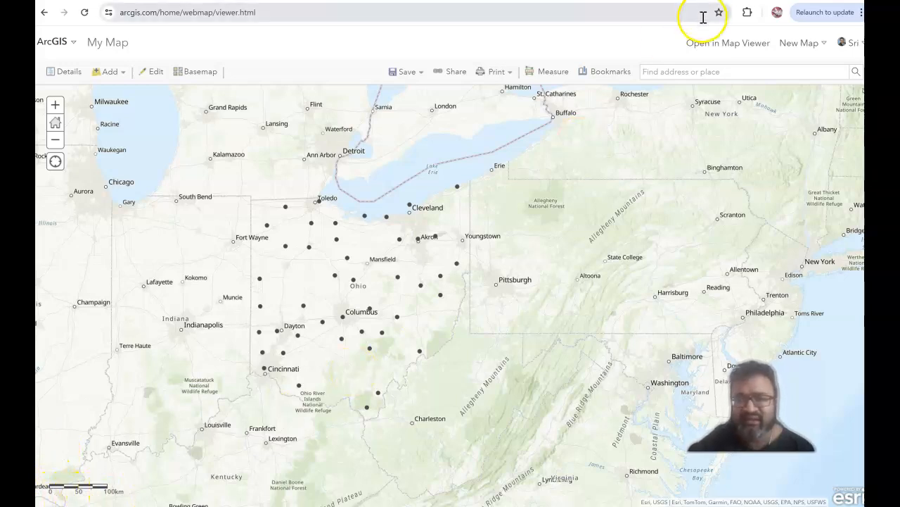
pyautogui.click(681, 71)
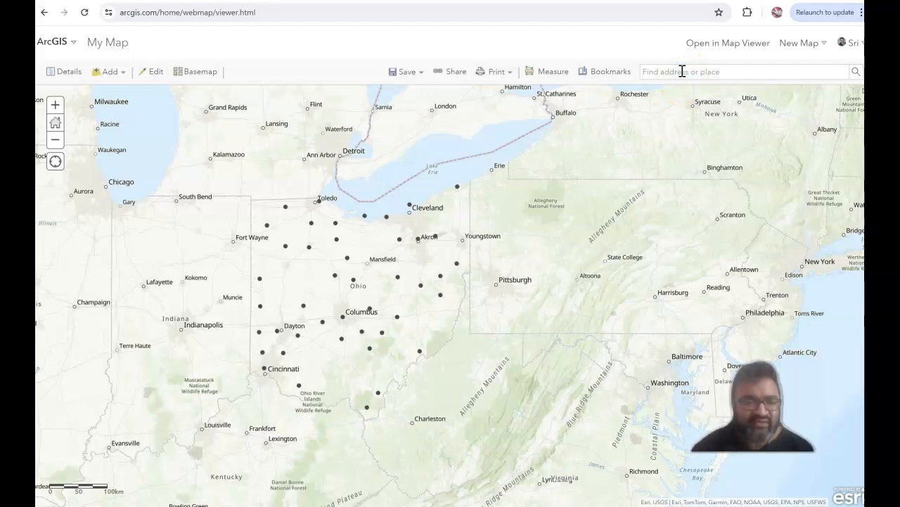